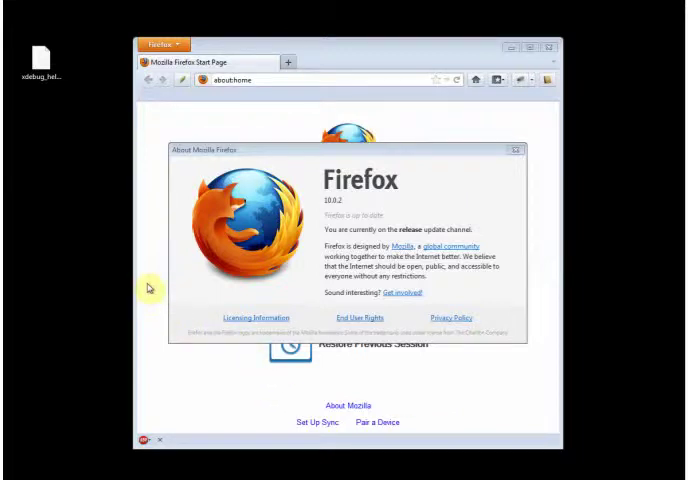
Step: Dismiss the Firefox About dialog and open the Xdebug Helper XPI as a 7-Zip archive
click(42, 65)
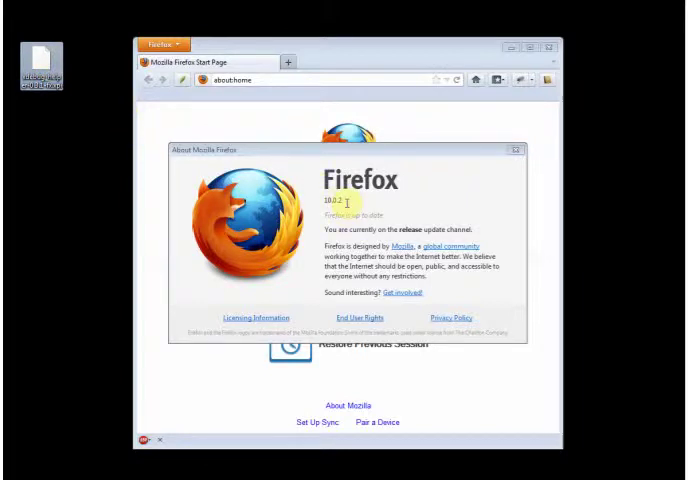
click(517, 153)
right_click(42, 66)
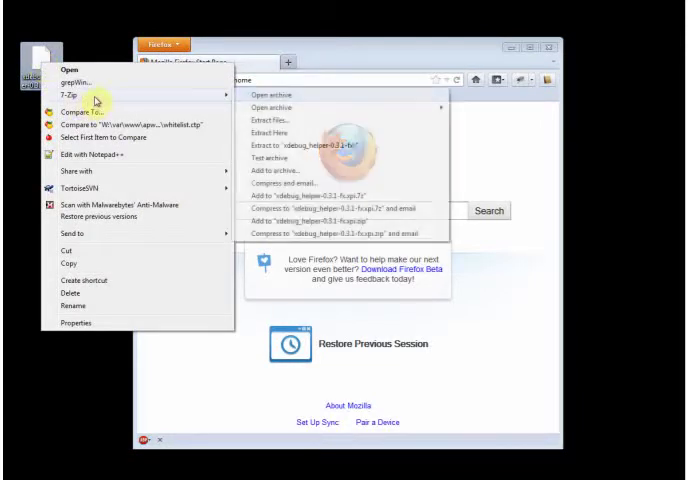
mouse_move(90, 95)
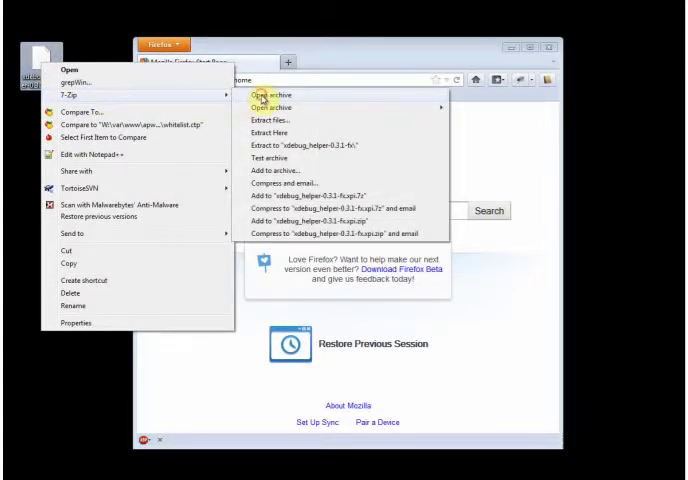
click(262, 96)
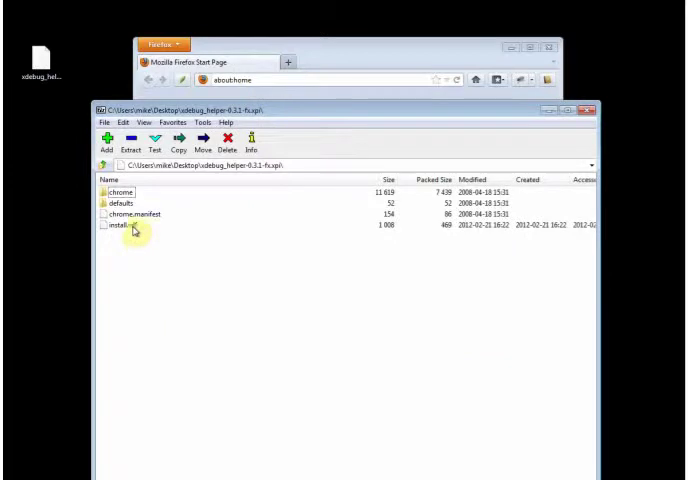
Step: Extract install.rdf from the archive to the desktop and open it in a text editor
mouse_move(125, 225)
mouse_down()
mouse_move(97, 215)
mouse_move(38, 160)
mouse_up()
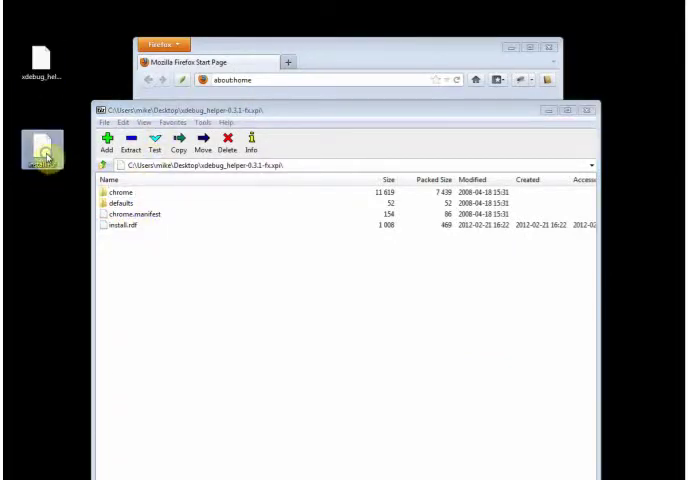
right_click(44, 158)
click(98, 246)
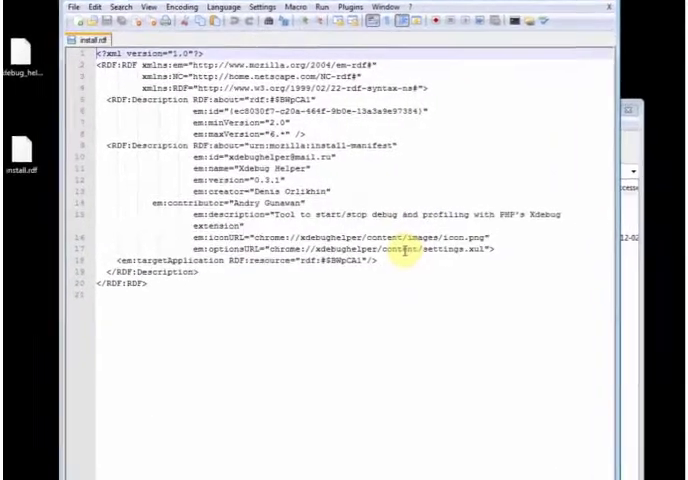
Step: Edit install.rdf so em:maxVersion reads 10.* instead of 6.*, and save it
click(228, 141)
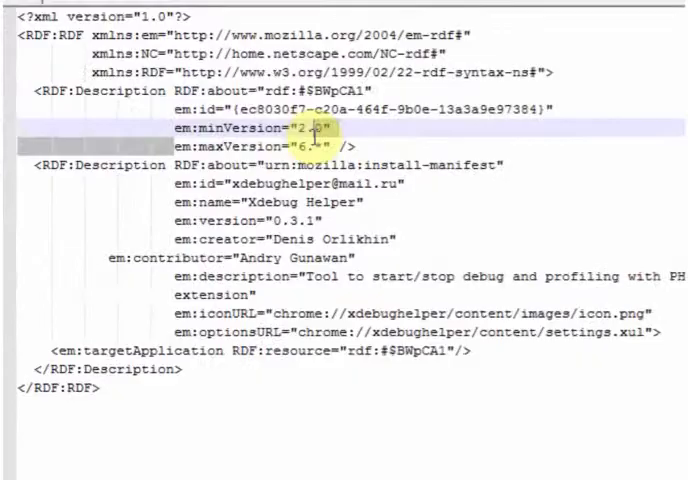
drag(180, 141, 318, 141)
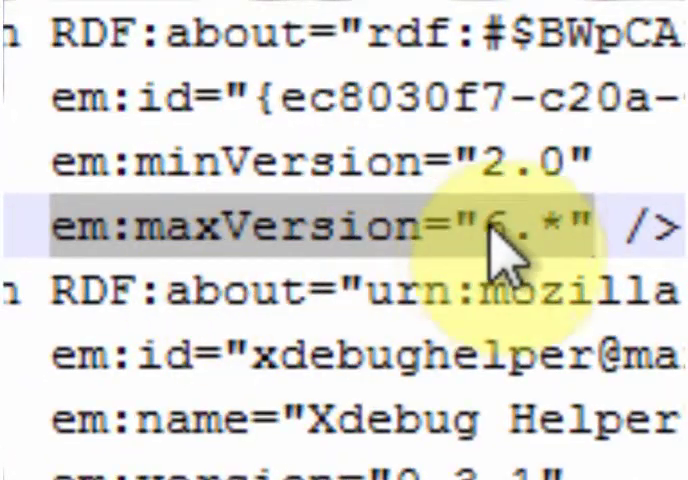
click(505, 230)
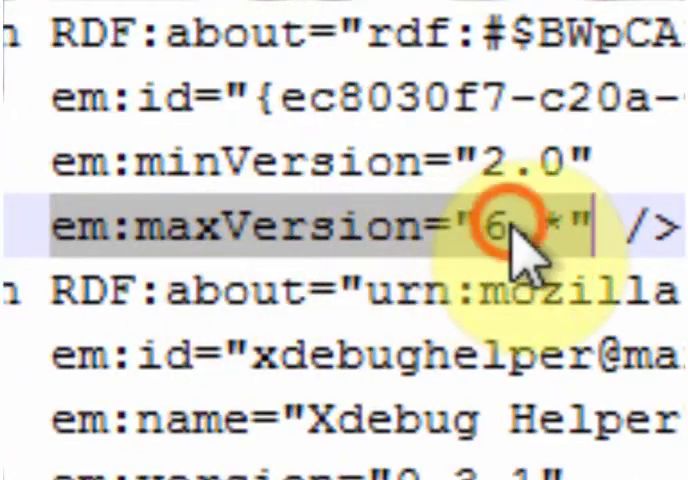
key(BackSpace)
text(10)
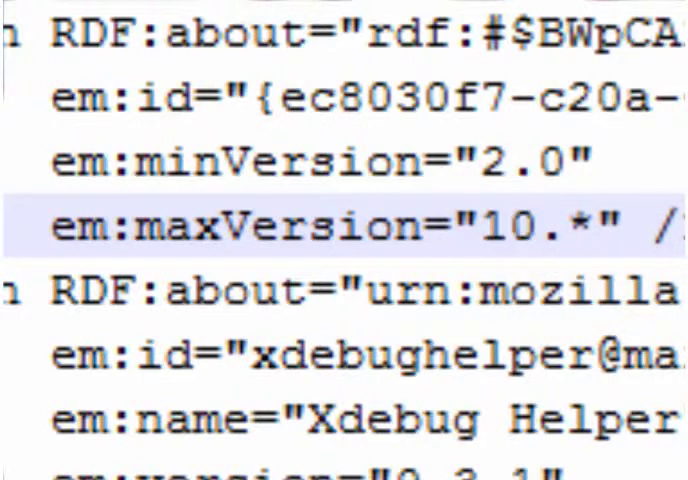
click(571, 200)
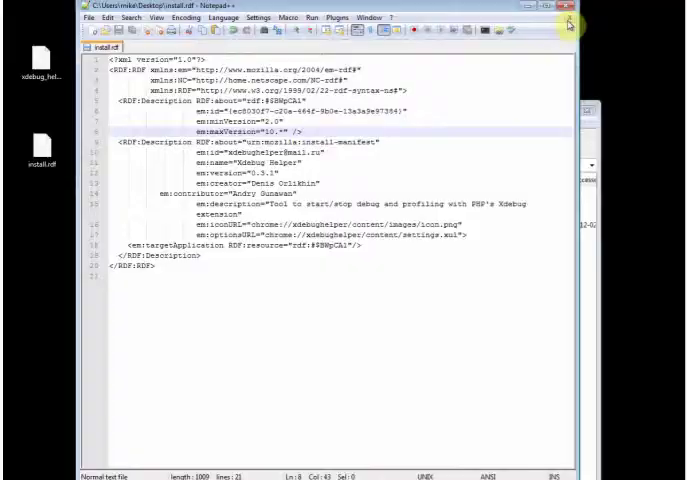
Step: Close Notepad++, copy the edited install.rdf into the XPI over the original, and close 7-Zip
click(569, 8)
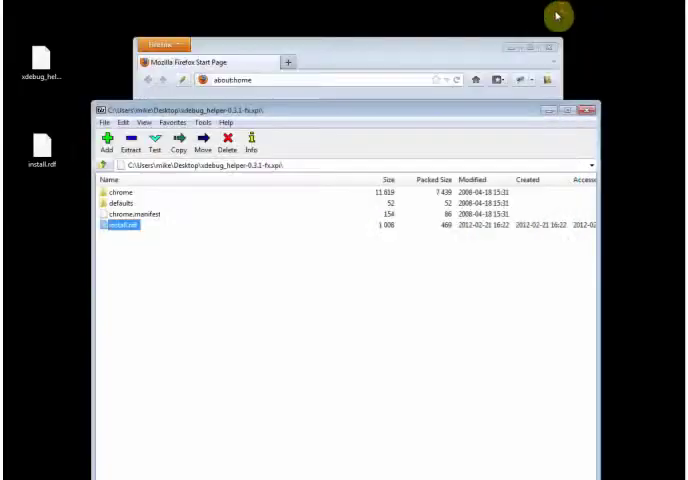
click(43, 150)
mouse_move(43, 150)
mouse_down()
mouse_move(40, 55)
mouse_move(45, 135)
mouse_up()
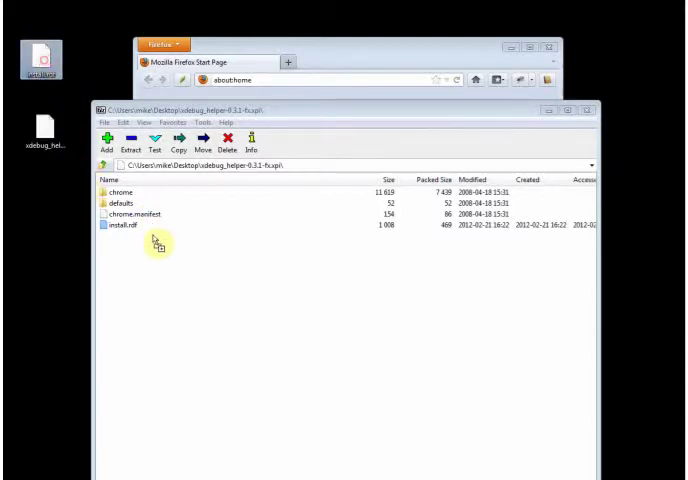
drag(40, 58, 155, 232)
click(256, 285)
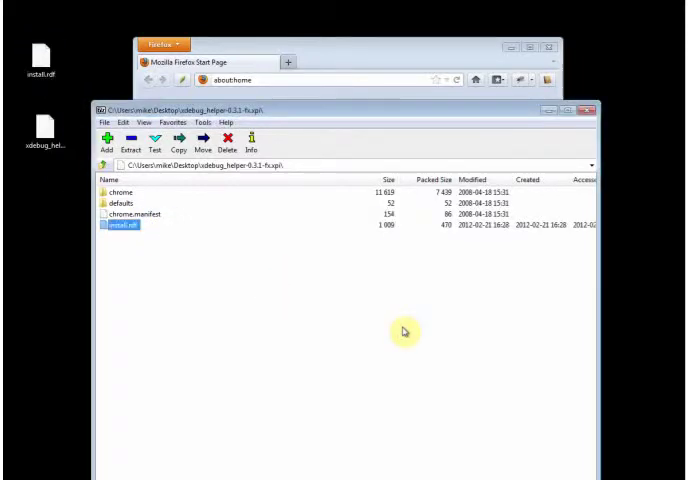
click(589, 111)
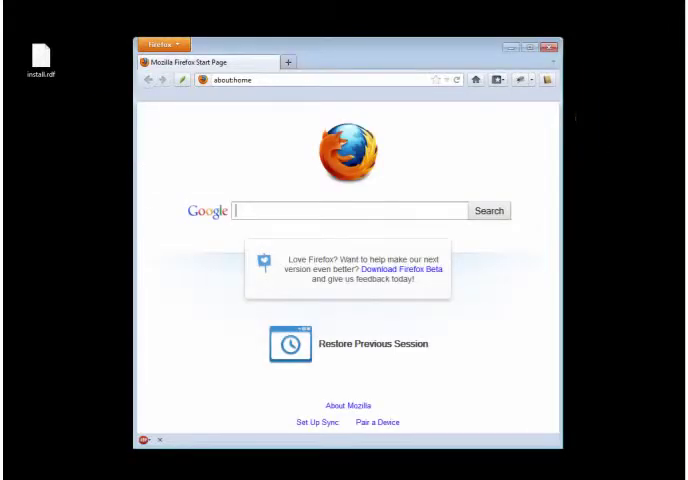
Step: Drop the modified Xdebug Helper XPI into Firefox, approve installation, and restart Firefox
drag(28, 127, 63, 160)
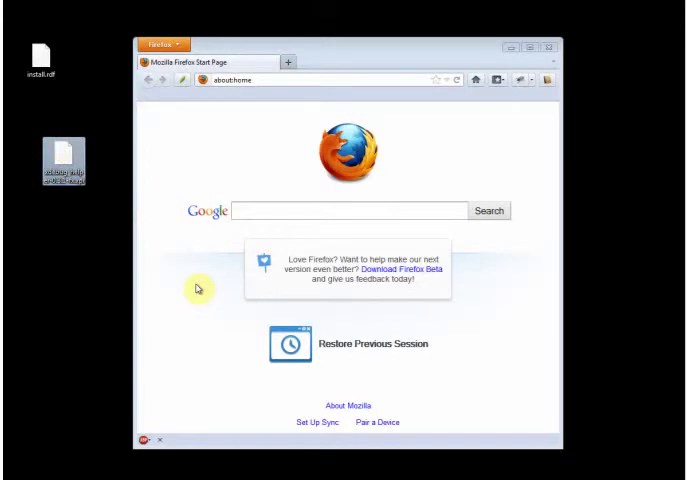
drag(63, 158, 228, 166)
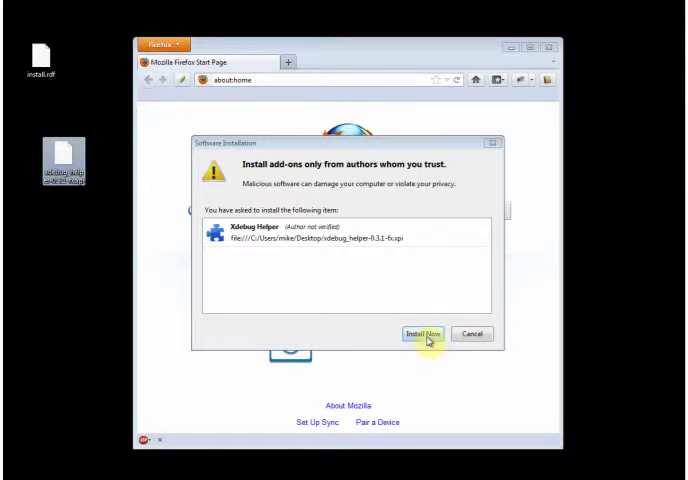
click(423, 334)
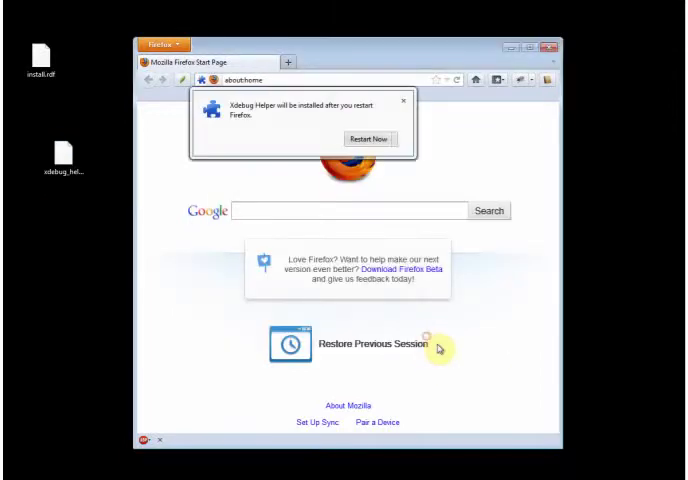
click(362, 146)
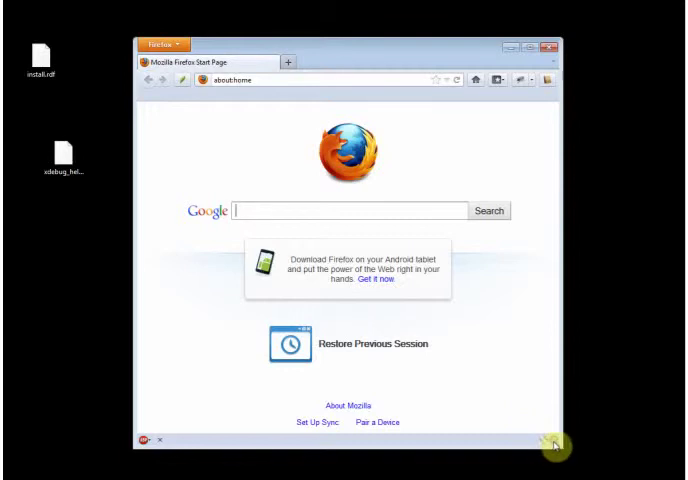
Step: Open the Add-ons Manager from the Firefox menu to find Xdebug Helper 0.3.1
click(163, 44)
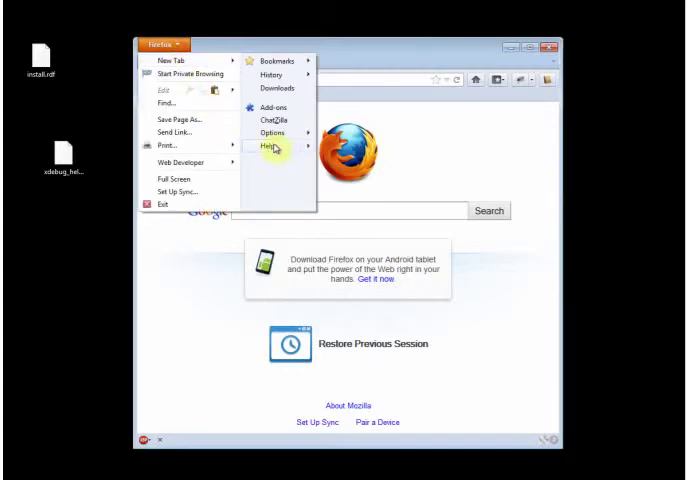
click(272, 108)
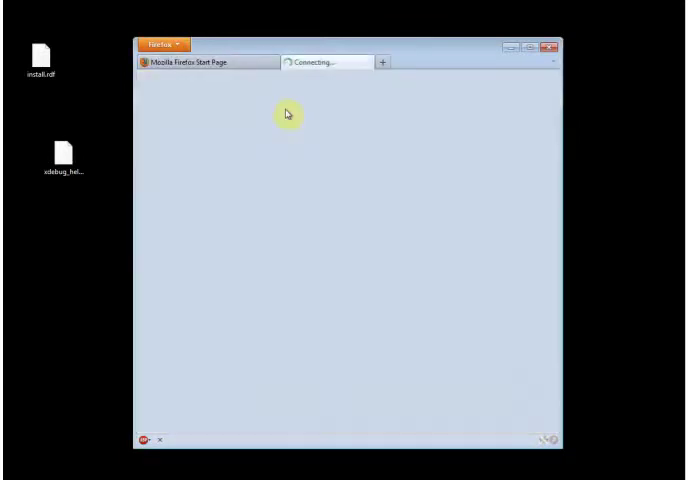
mouse_move(542, 148)
mouse_down()
mouse_move(552, 207)
mouse_move(552, 380)
mouse_up()
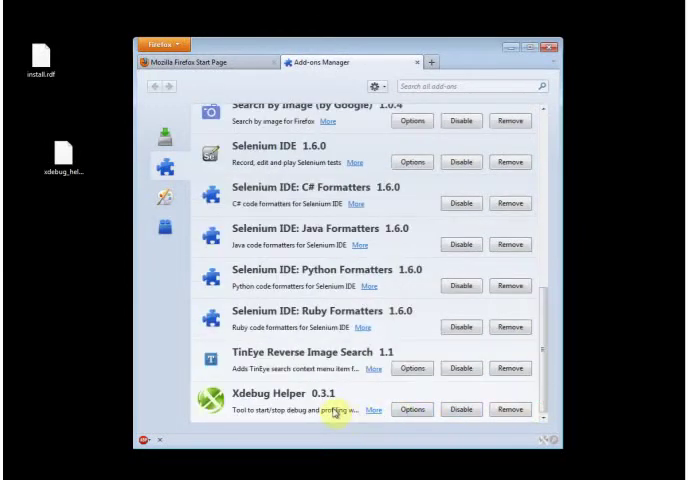